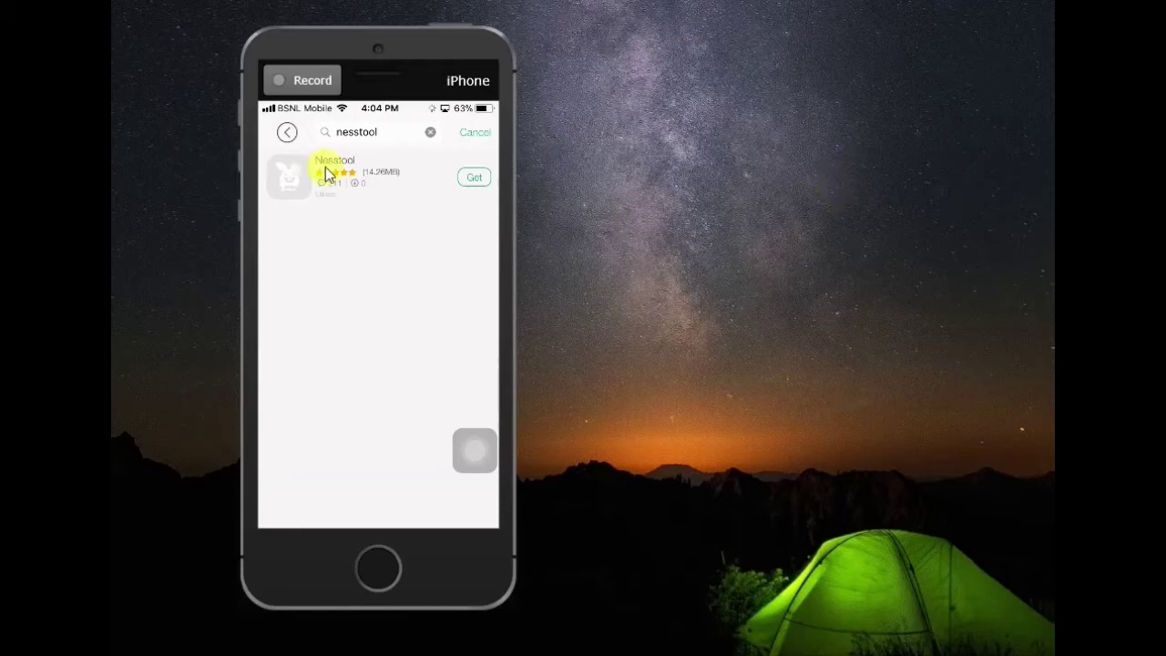
Start the Nesstool download in TutuApp and open its detail page showing progress.
{"action": "left_click", "coordinate": [474, 177]}
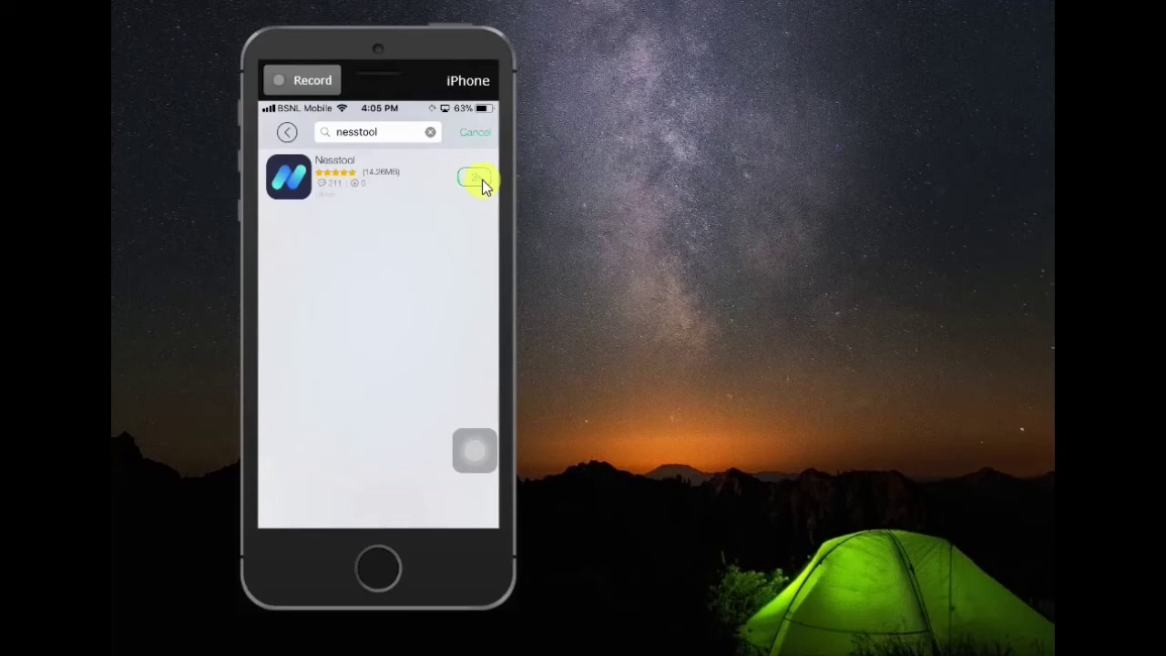
{"action": "left_click", "coordinate": [482, 180]}
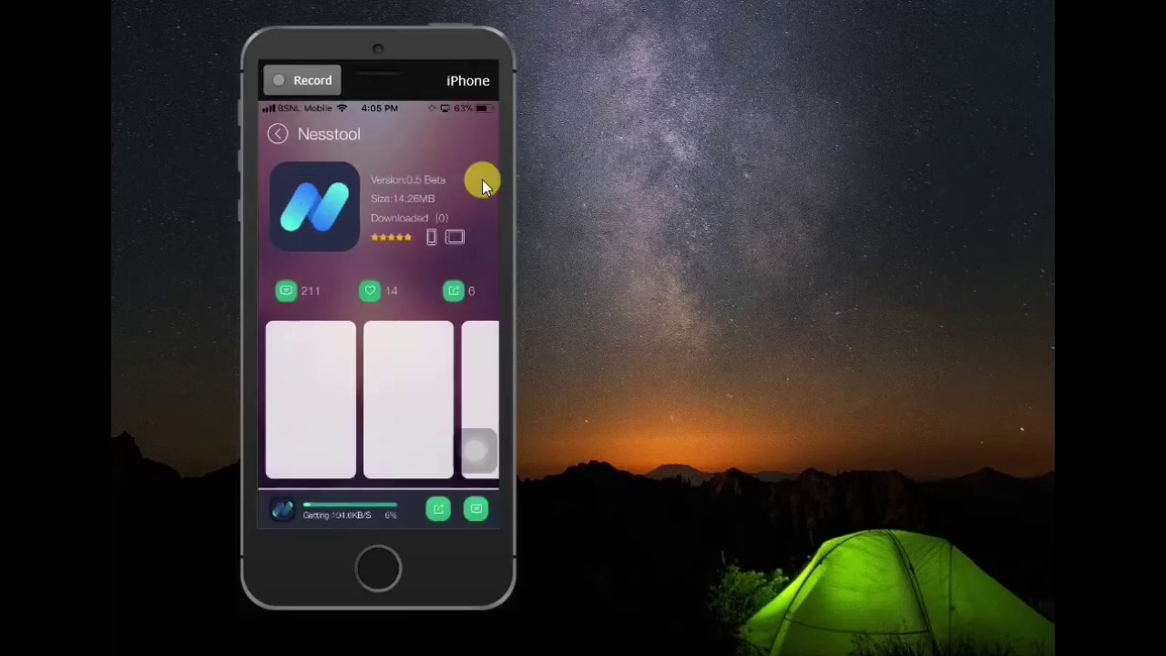
{"action": "scroll", "coordinate": [481, 180], "scroll_direction": "down", "scroll_amount": 5}
{"action": "scroll", "coordinate": [482, 179], "scroll_direction": "down", "scroll_amount": 5}
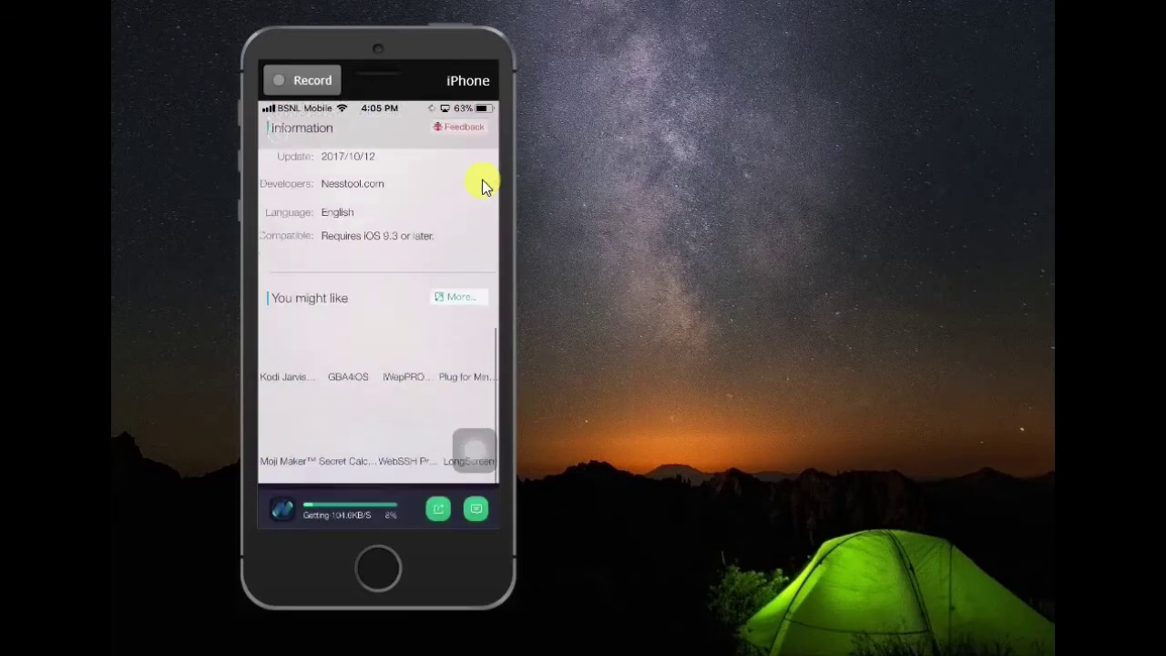
{"action": "scroll", "coordinate": [481, 179], "scroll_direction": "up", "scroll_amount": 5}
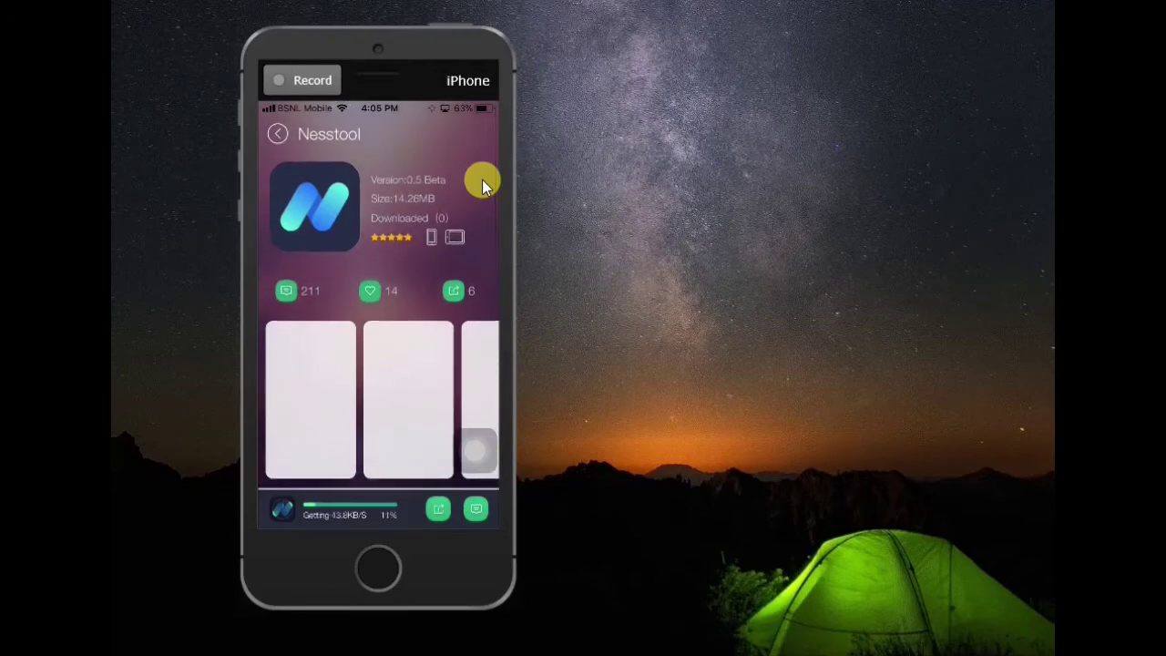